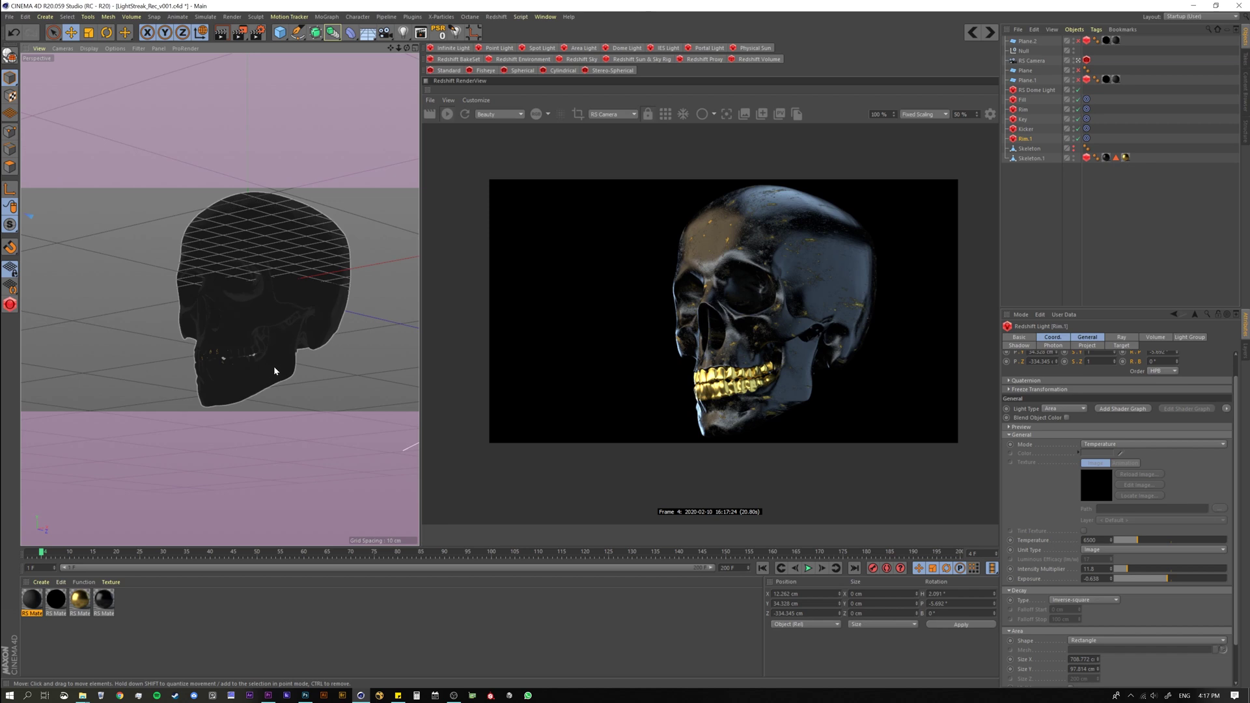
Enable the Streak post effect in the RenderView's display settings.
mouse_move(237, 345)
left_mouse_down("alt")
mouse_move(296, 355)
mouse_move(260, 347)
left_mouse_up("alt")
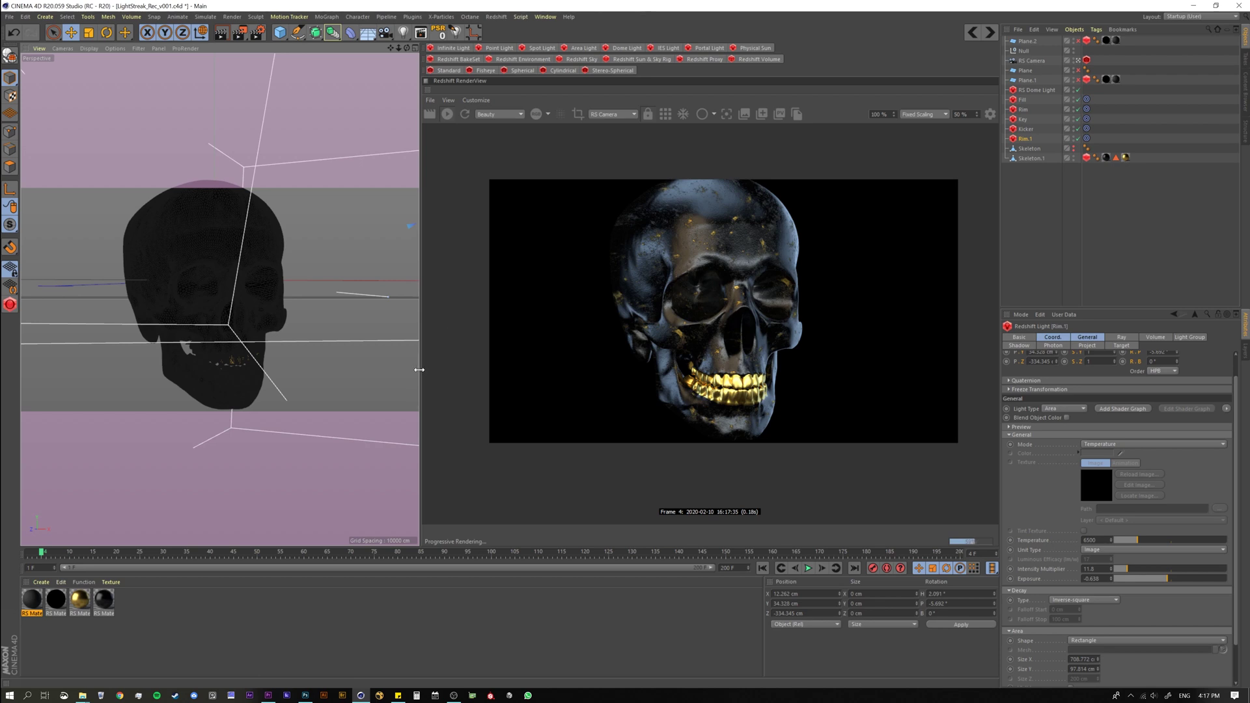
left_click_drag(259, 319, 288, 335, "alt")
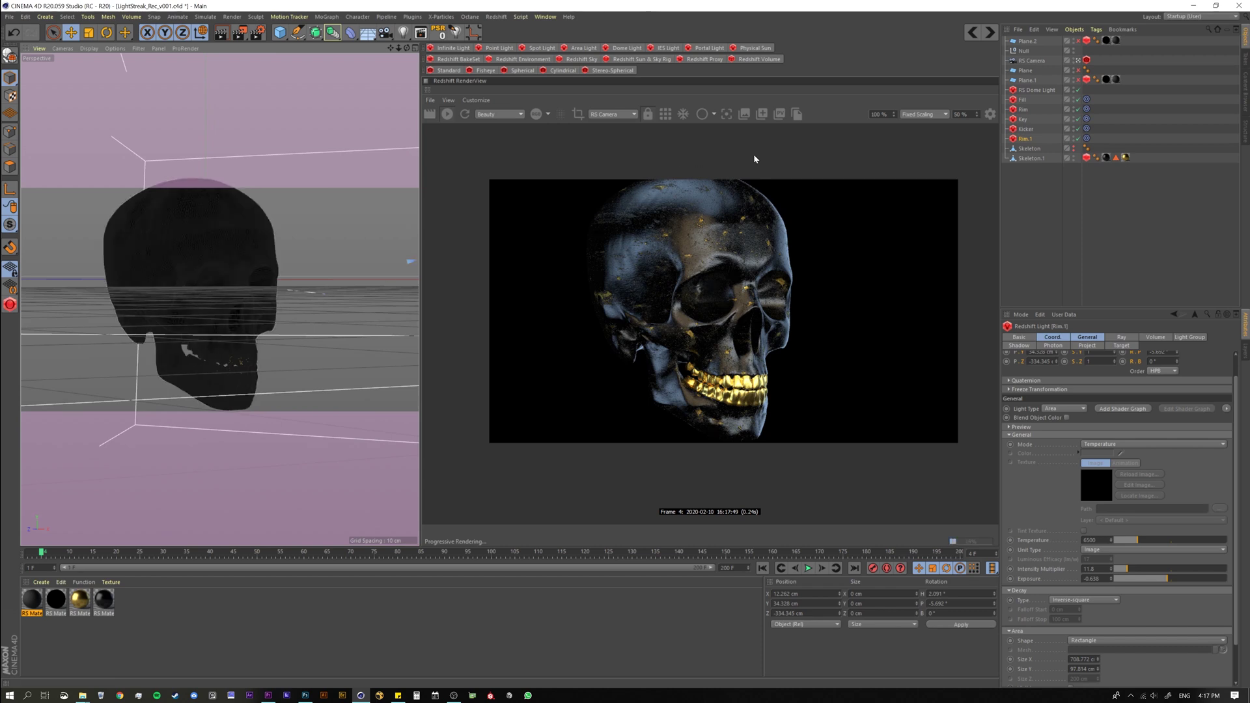
left_click(990, 114)
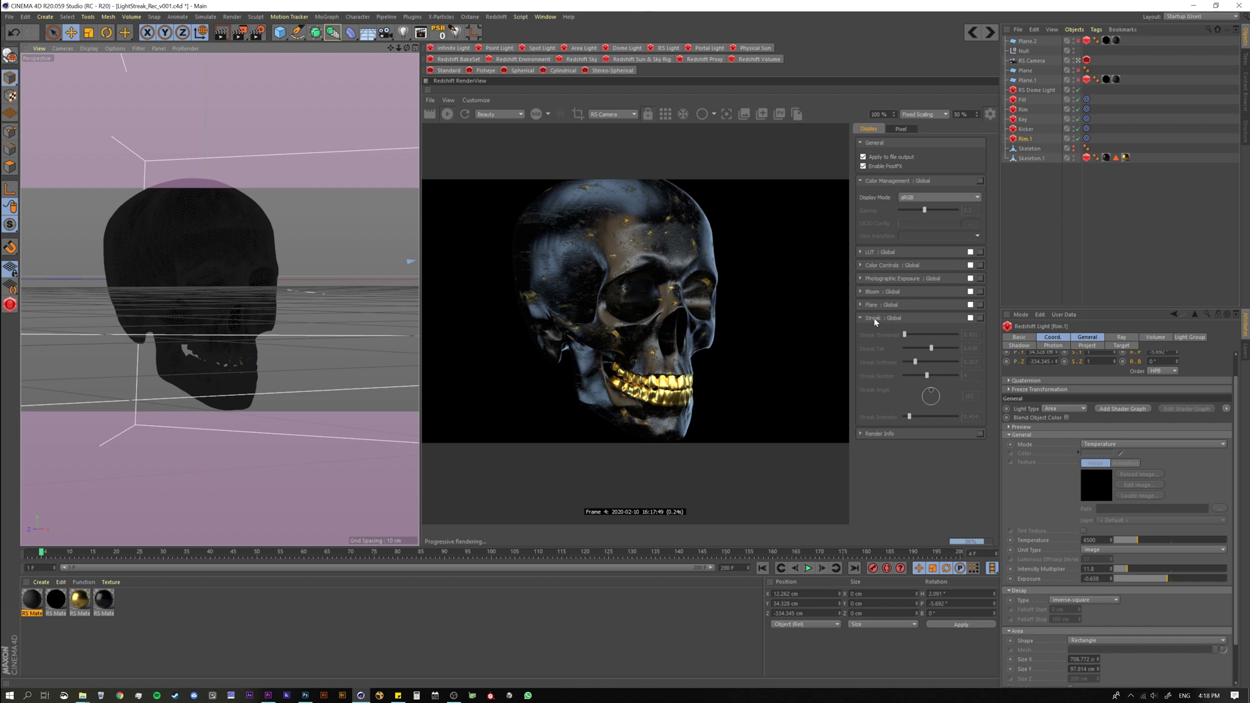
left_click(971, 318)
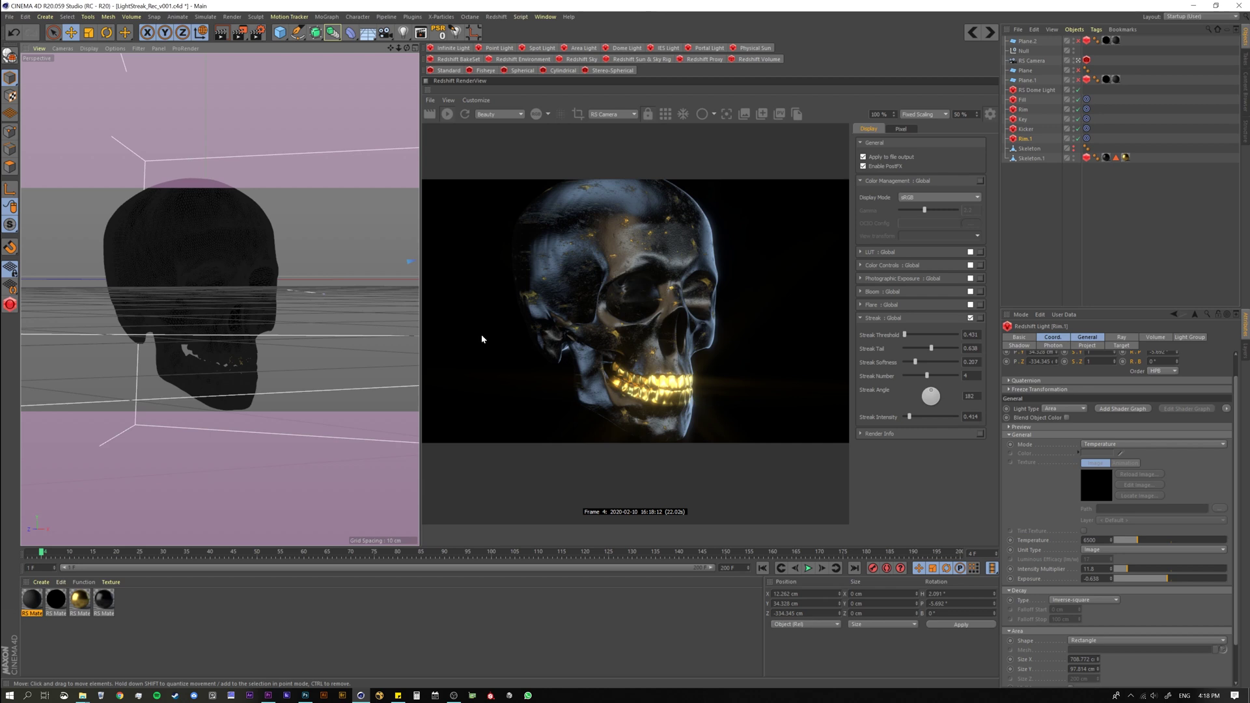
Set the streak threshold to about 0.862, tail to 0.835, softness to 0.060 and number of streaks to 1.
left_click_drag(365, 333, 140, 349, "alt")
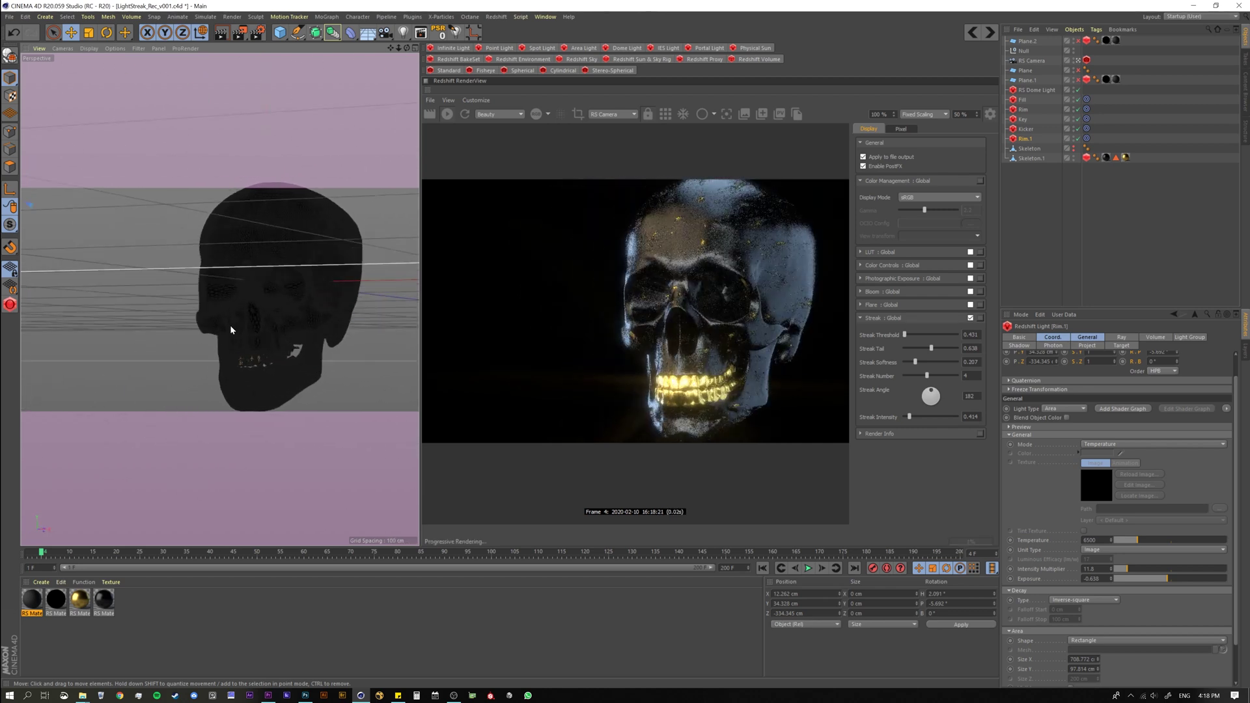
left_click_drag(230, 330, 225, 327, "alt")
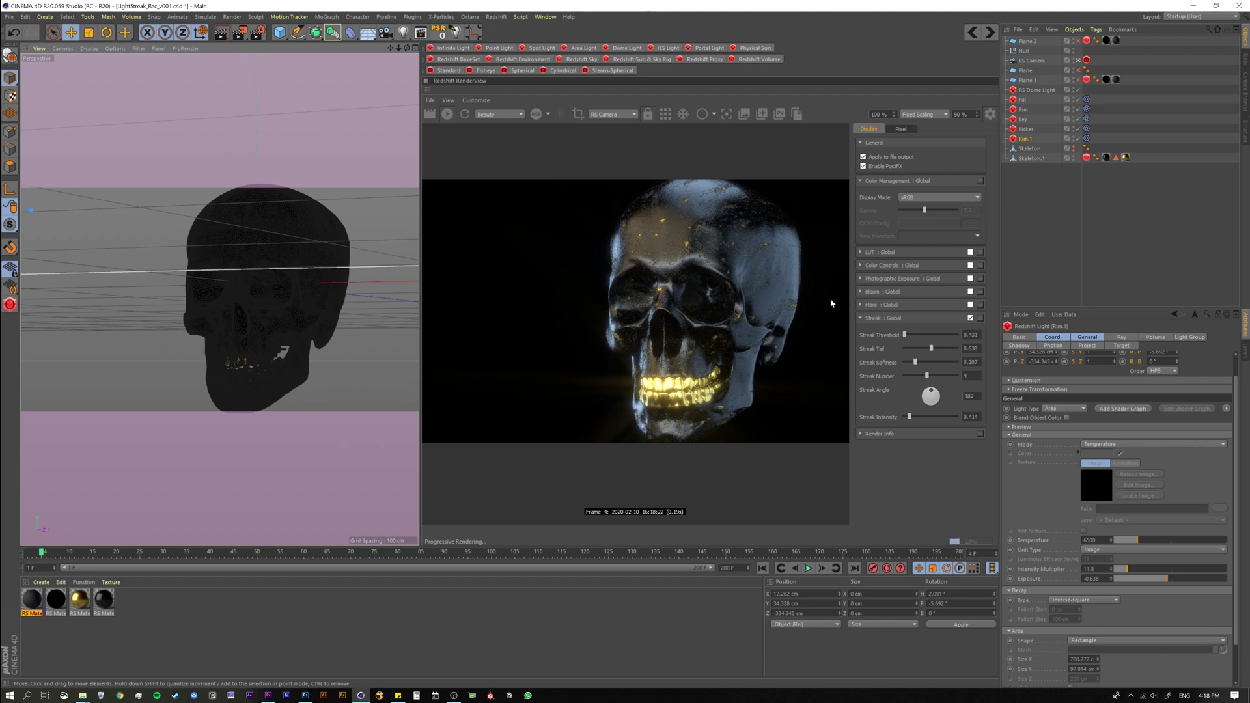
left_click_drag(312, 345, 242, 347, "alt")
mouse_move(905, 335)
left_mouse_down()
mouse_move(924, 340)
mouse_move(911, 337)
left_mouse_up()
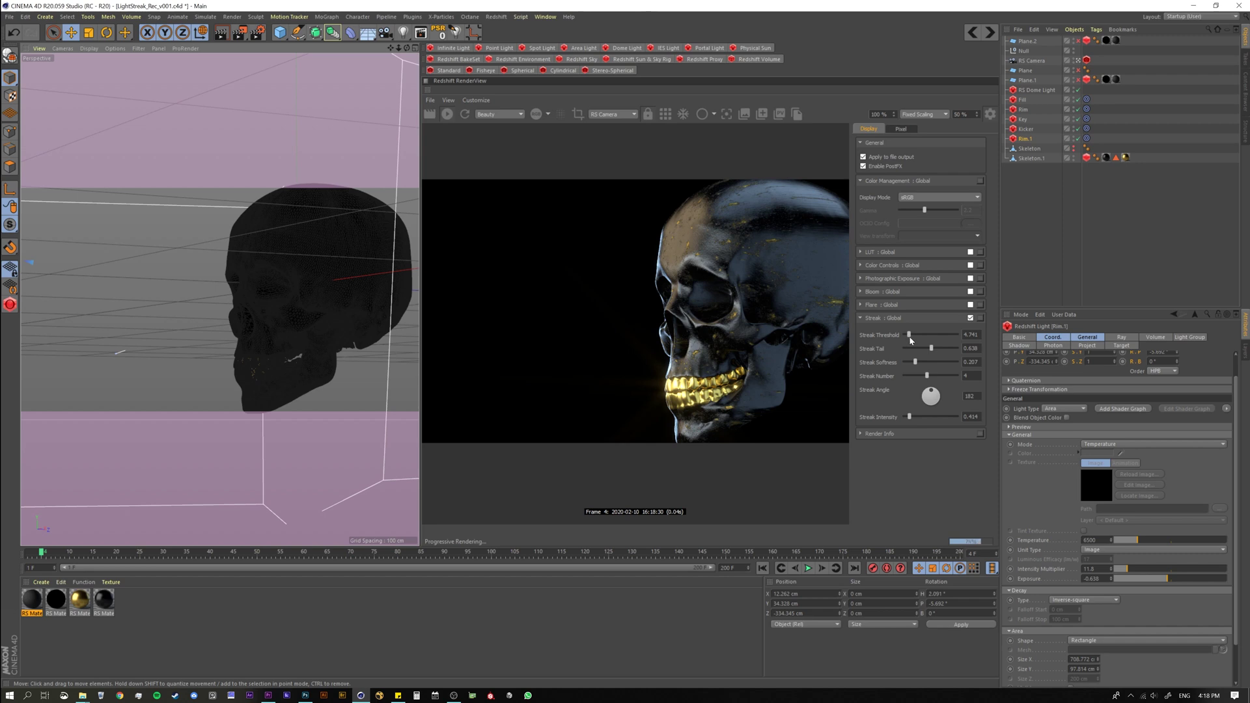
mouse_move(910, 338)
left_mouse_down()
mouse_move(945, 353)
mouse_move(905, 335)
mouse_move(899, 363)
left_mouse_up()
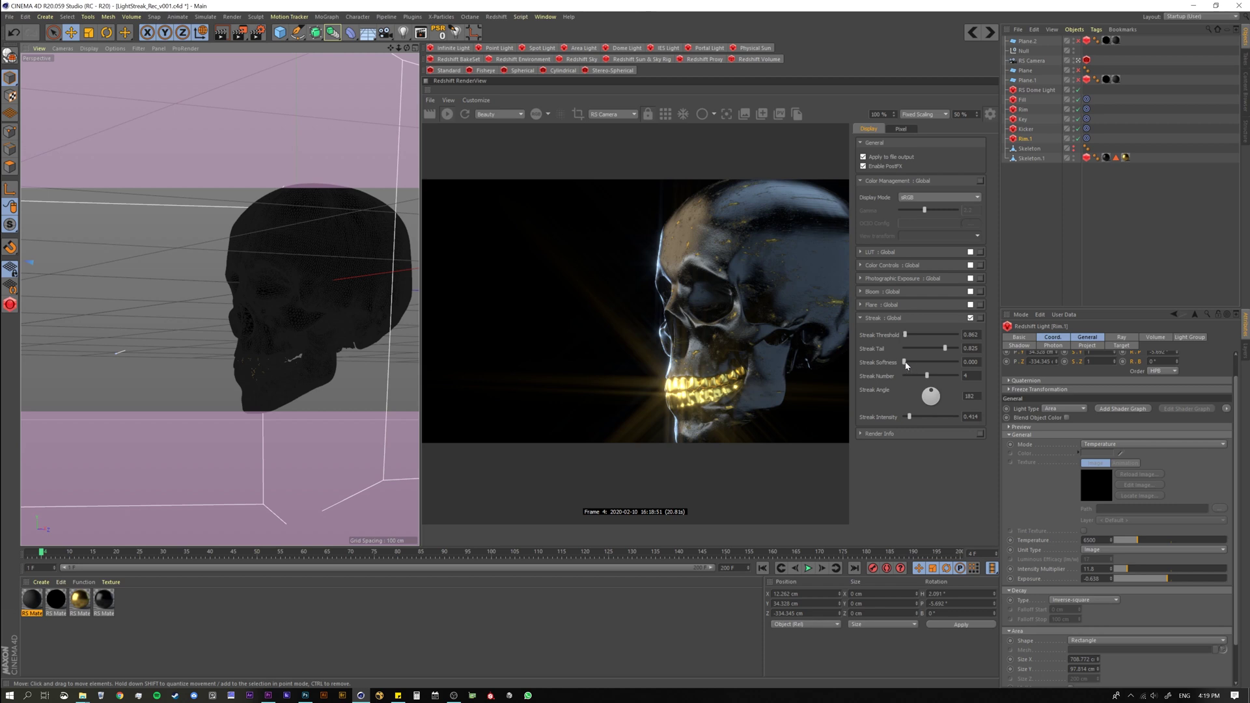
mouse_move(906, 365)
left_mouse_down()
mouse_move(918, 377)
mouse_move(902, 381)
left_mouse_up()
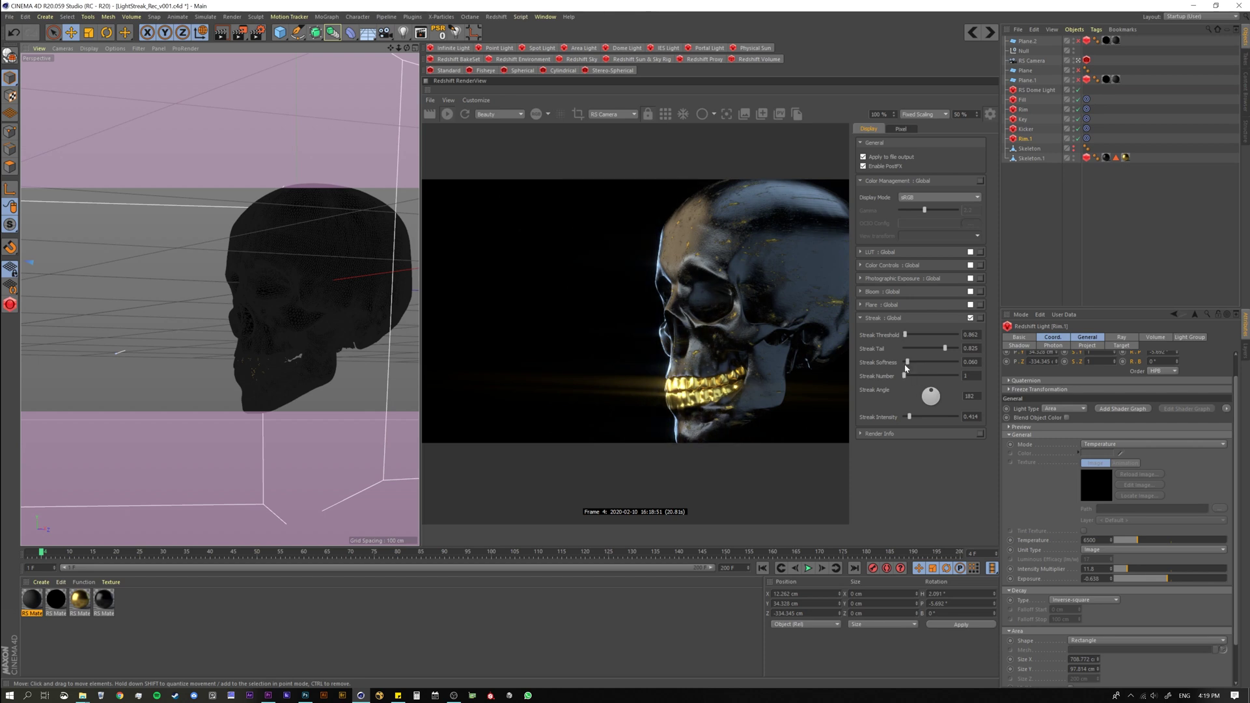
Adjust the streaks to threshold 8.189, tail 0.496, number 4, angle 109 and intensity 2.033.
mouse_move(398, 333)
left_mouse_down("alt")
mouse_move(374, 334)
mouse_move(411, 330)
mouse_move(301, 336)
mouse_move(316, 329)
left_mouse_up("alt")
mouse_move(905, 376)
left_mouse_down()
mouse_move(935, 385)
mouse_move(909, 400)
mouse_move(917, 407)
mouse_move(940, 392)
mouse_move(920, 421)
mouse_move(965, 428)
mouse_move(904, 420)
mouse_move(931, 424)
left_mouse_up()
left_click_drag(908, 338, 913, 339)
mouse_move(930, 416)
left_mouse_down()
mouse_move(912, 419)
mouse_move(936, 419)
left_mouse_up()
left_click_drag(293, 306, 371, 282, "alt")
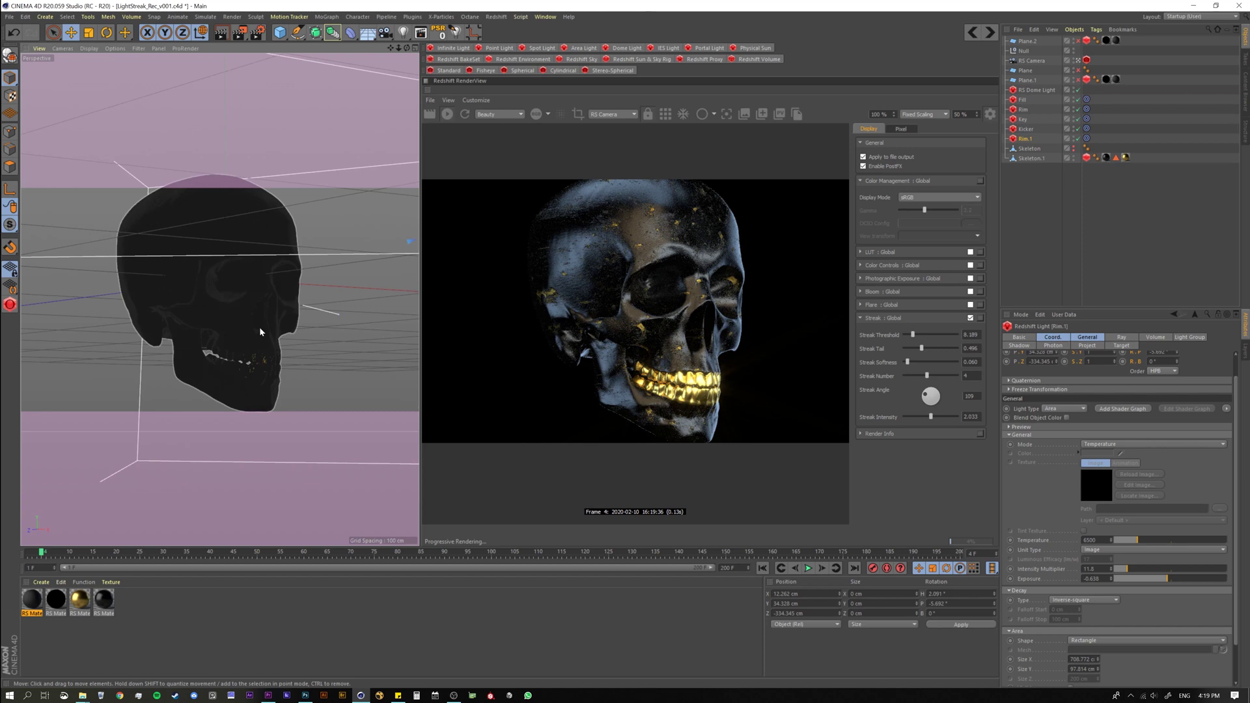
left_click_drag(259, 330, 212, 334, "alt")
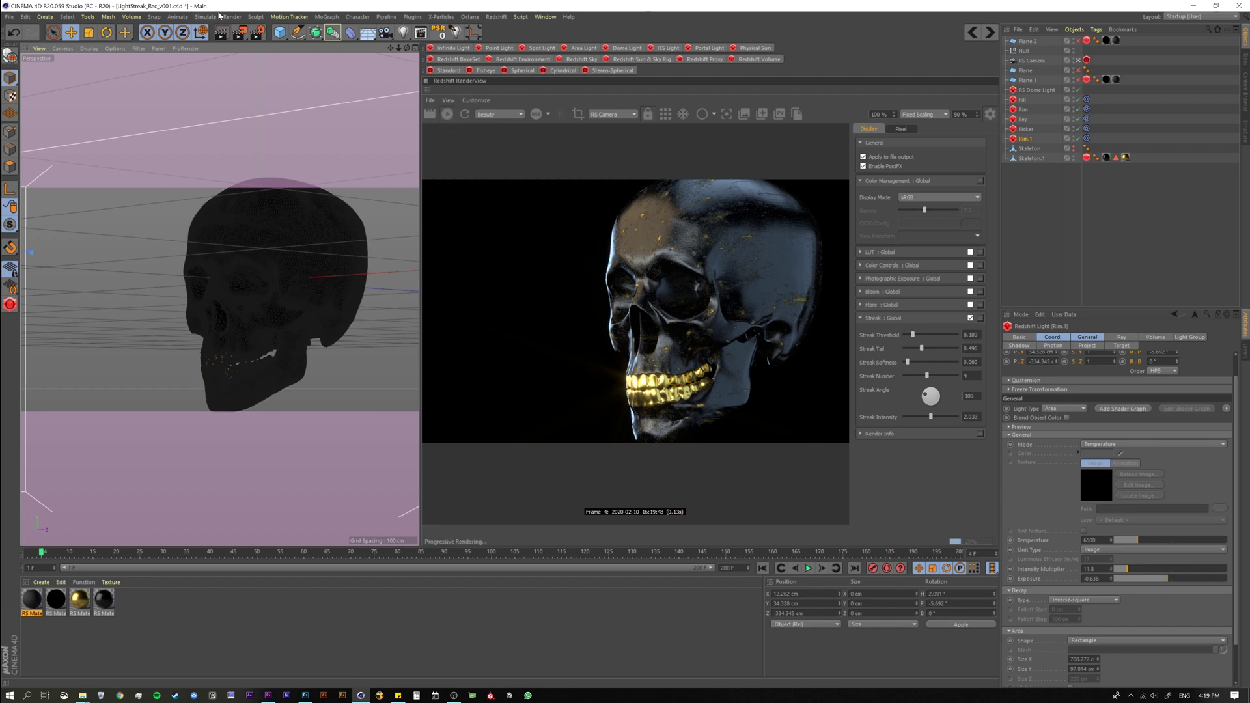
Set the render output width to 960 pixels with the aspect ratio locked.
left_click(258, 32)
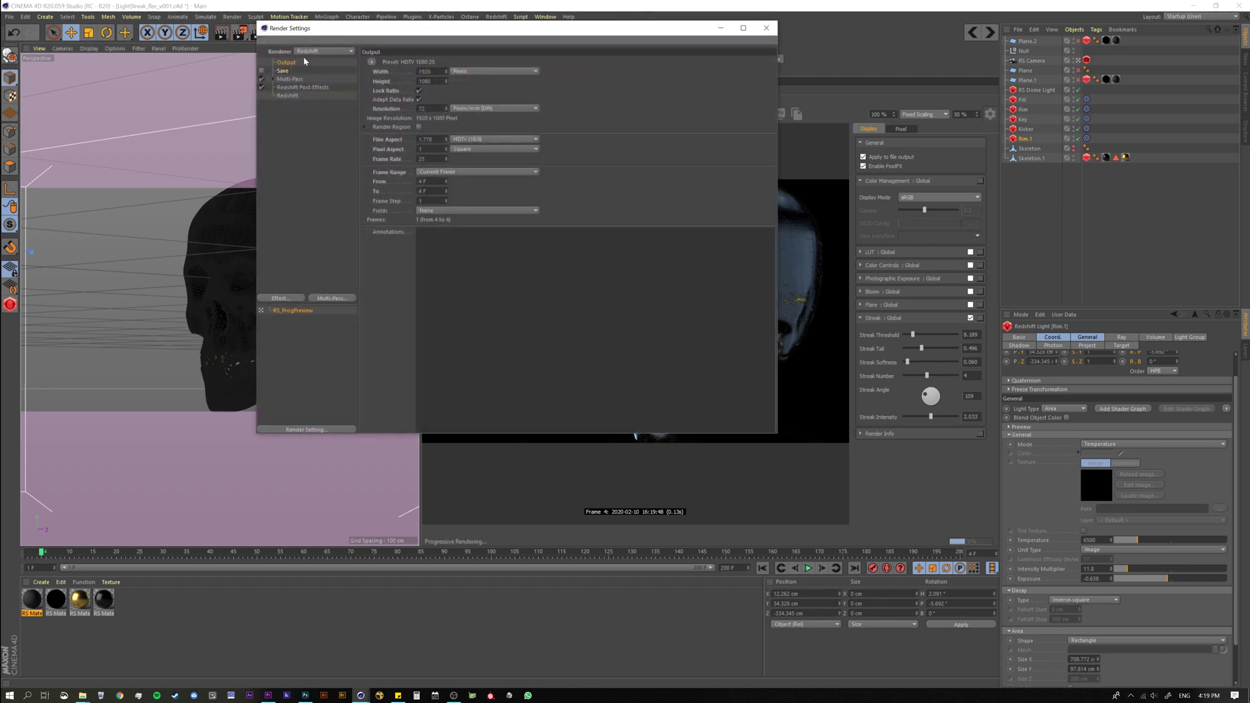
double_click(430, 71)
type("960")
key("Return")
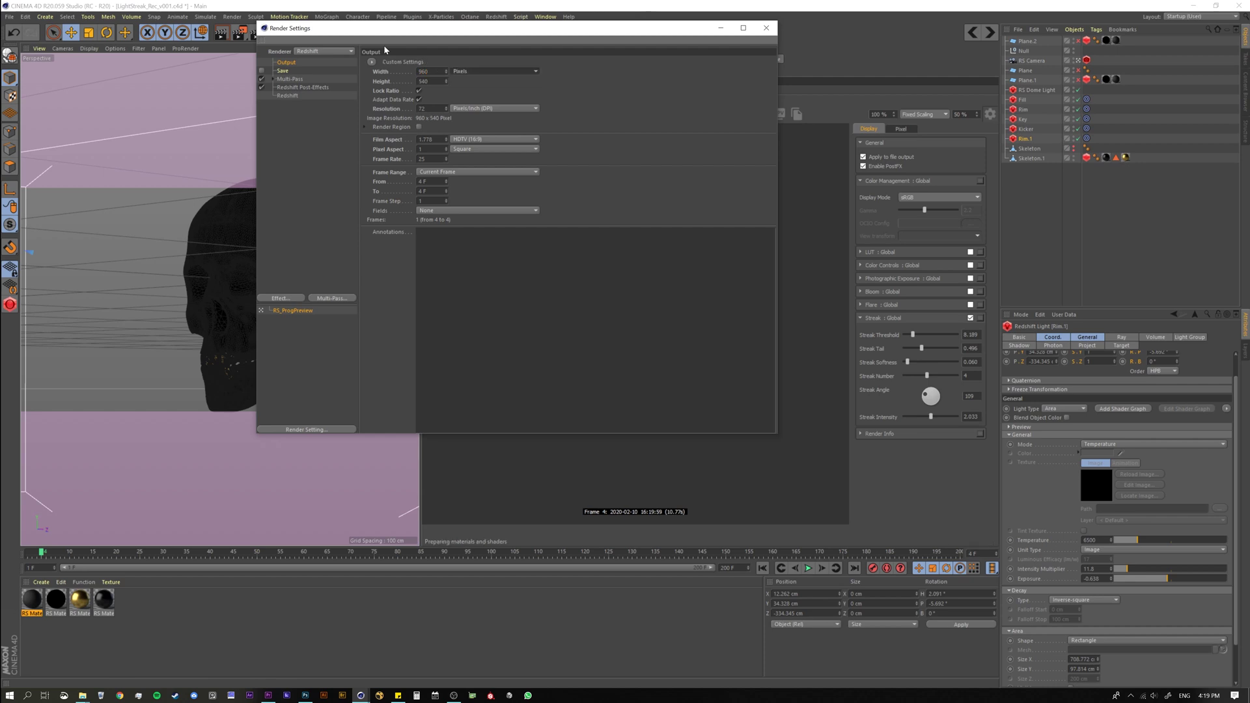
Examine the Streak parameters in the Redshift Post-Effects render settings.
left_click(300, 89)
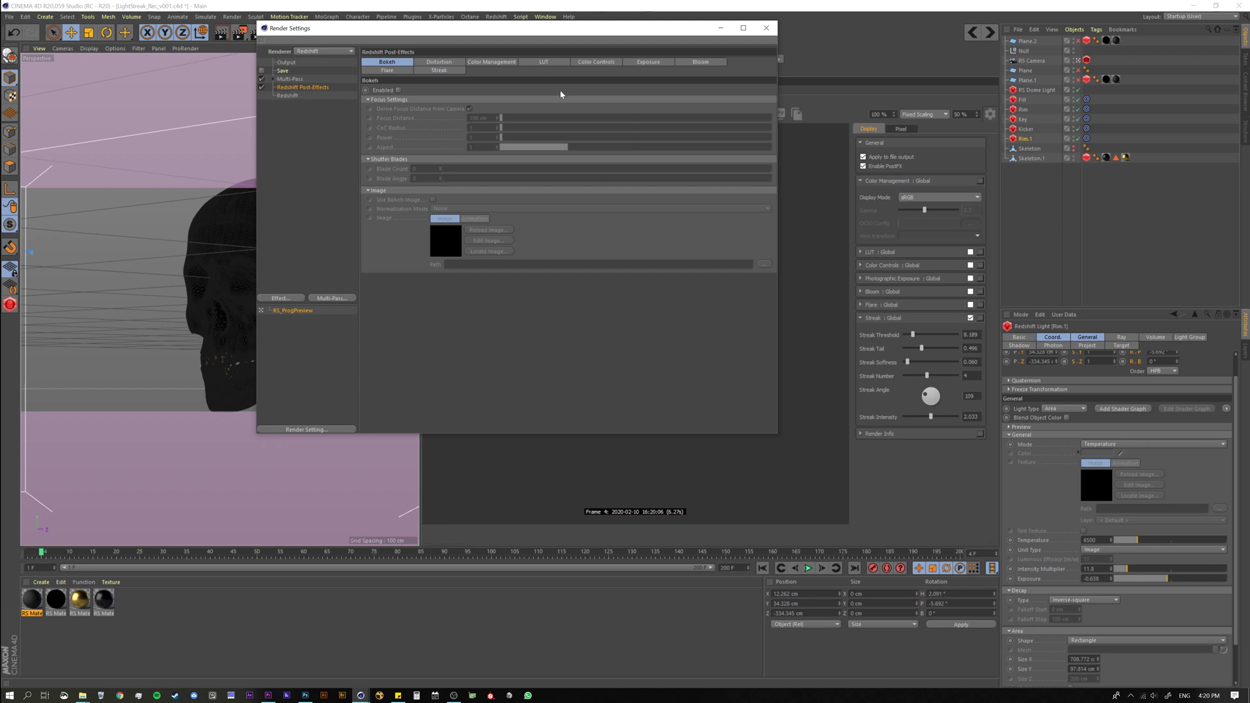
left_click(452, 73)
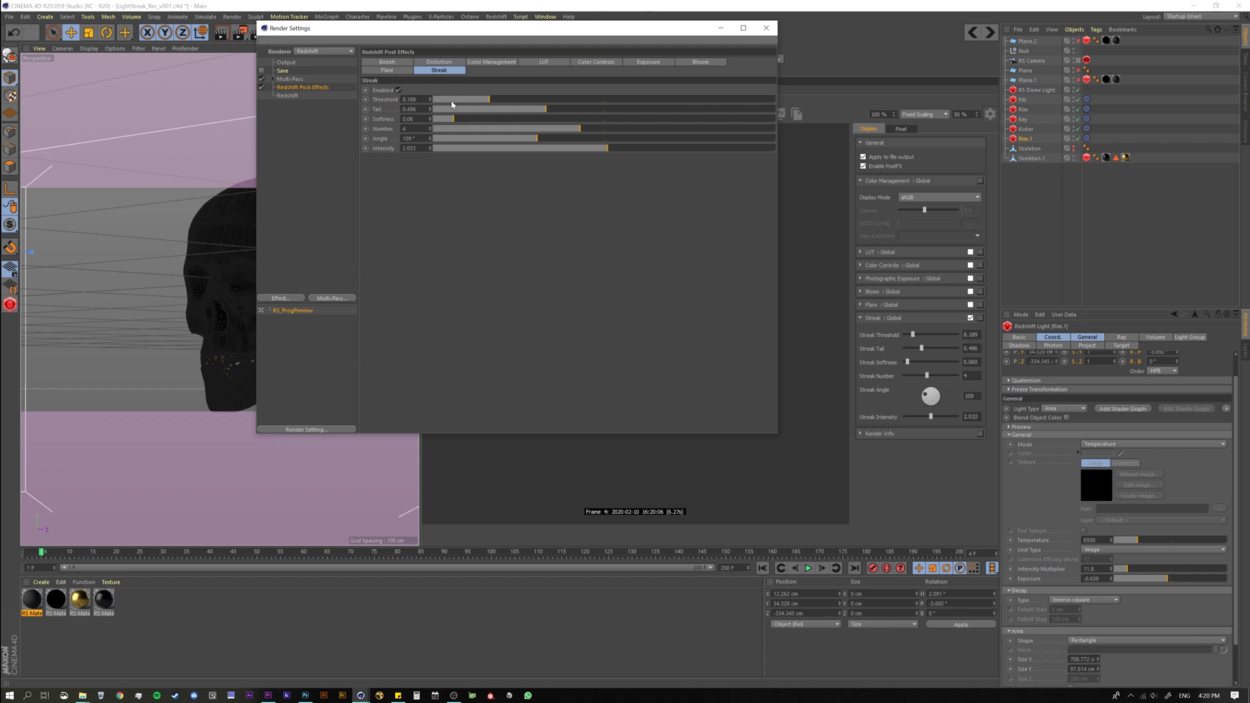
left_click_drag(472, 36, 218, 152)
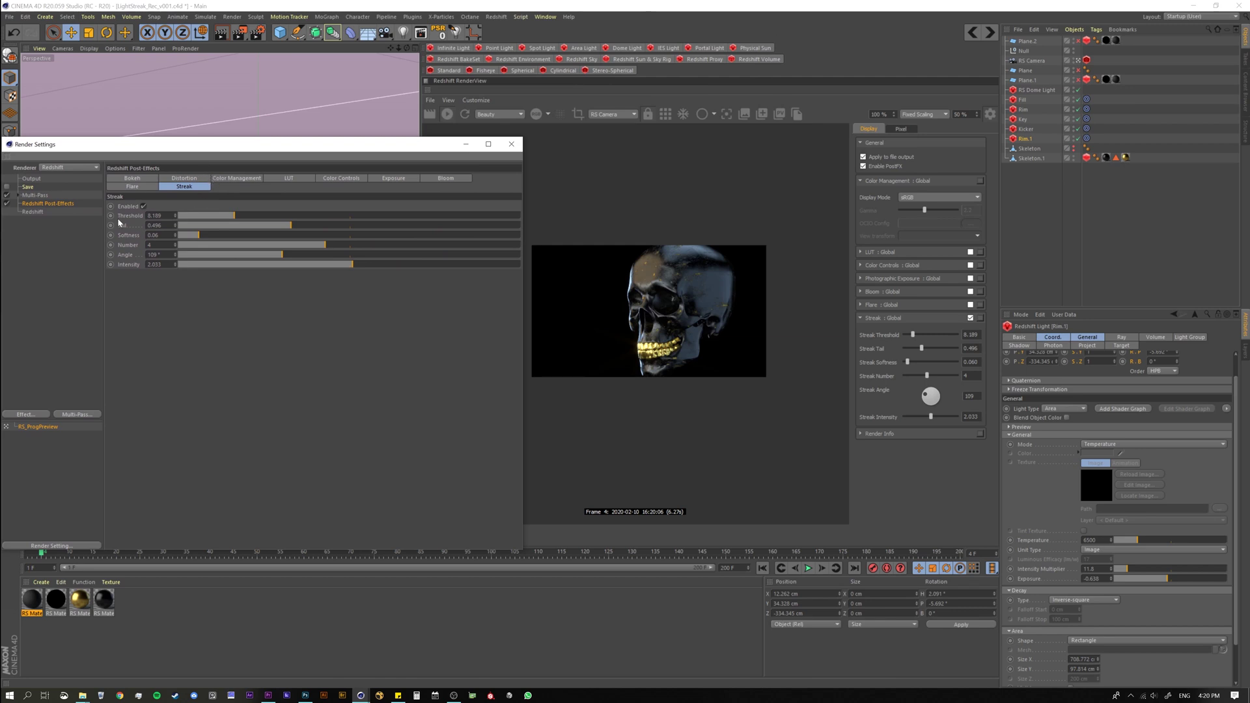
mouse_move(239, 218)
left_mouse_down()
mouse_move(304, 224)
mouse_move(192, 222)
mouse_move(227, 233)
left_mouse_up()
left_click_drag(237, 144, 346, 135)
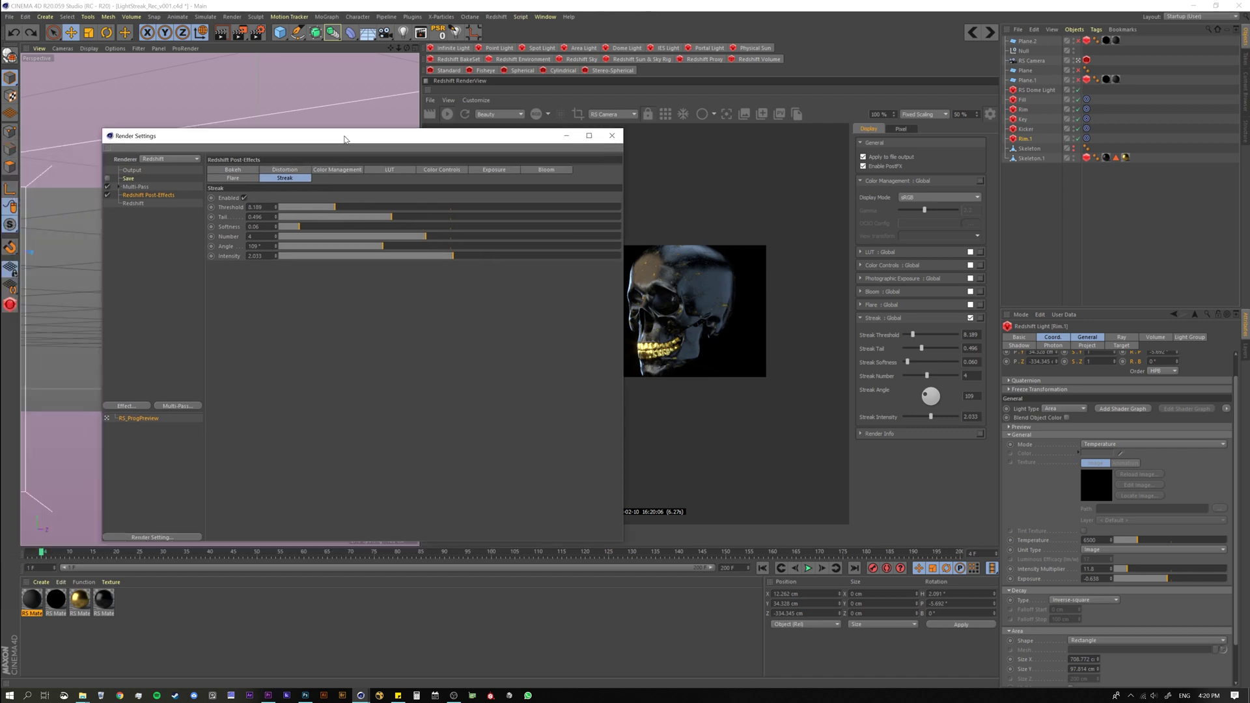
Check the save and output render settings, and render the current frame to the Picture Viewer.
left_click(150, 186)
left_click(139, 179)
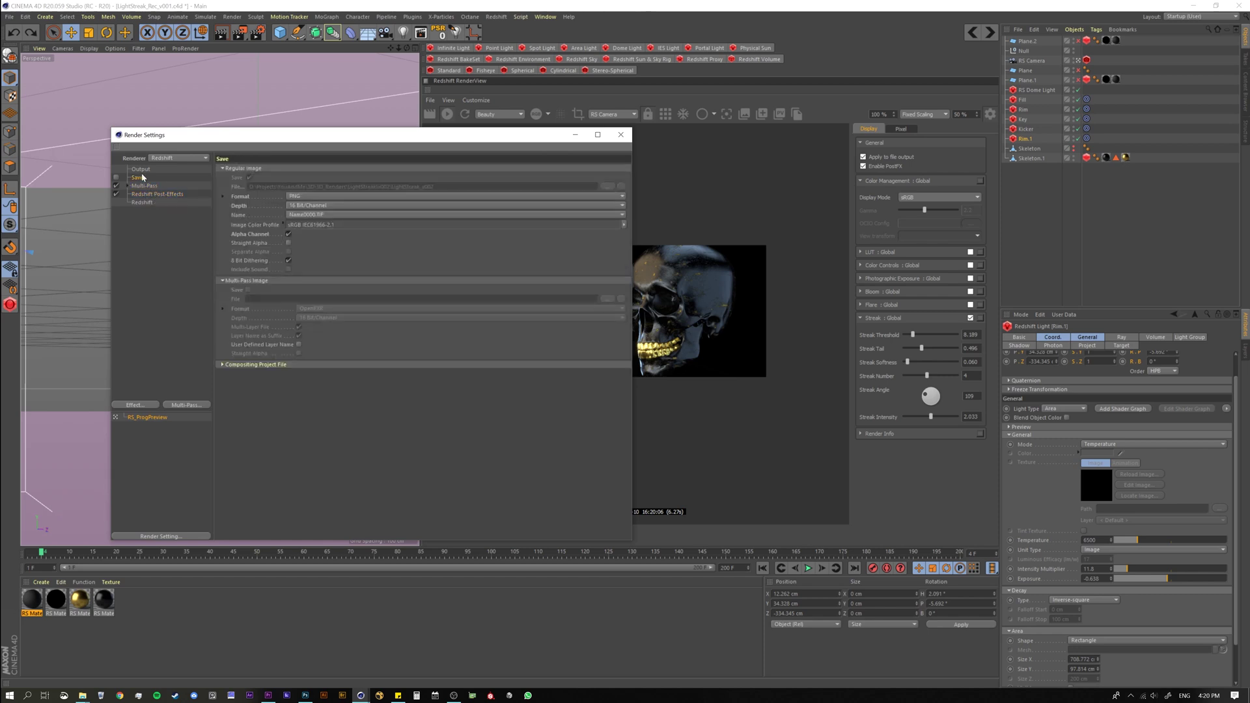
left_click(144, 172)
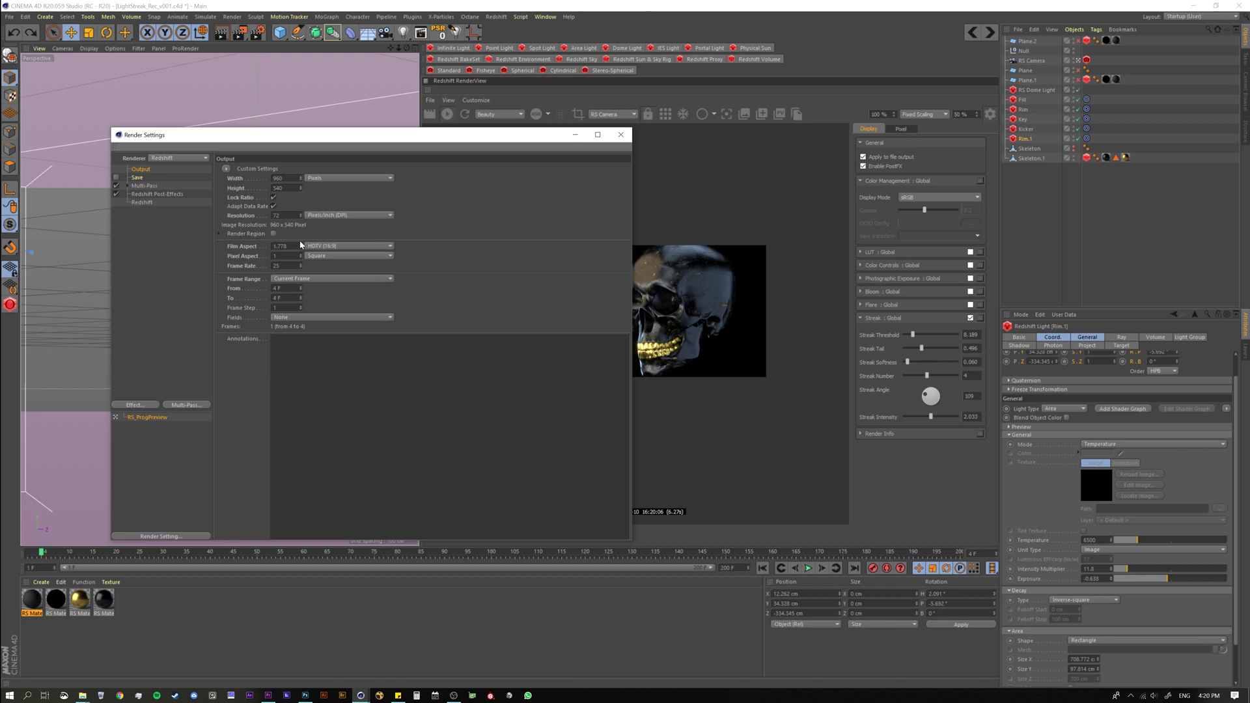
left_click_drag(453, 139, 360, 201)
key("shift+r")
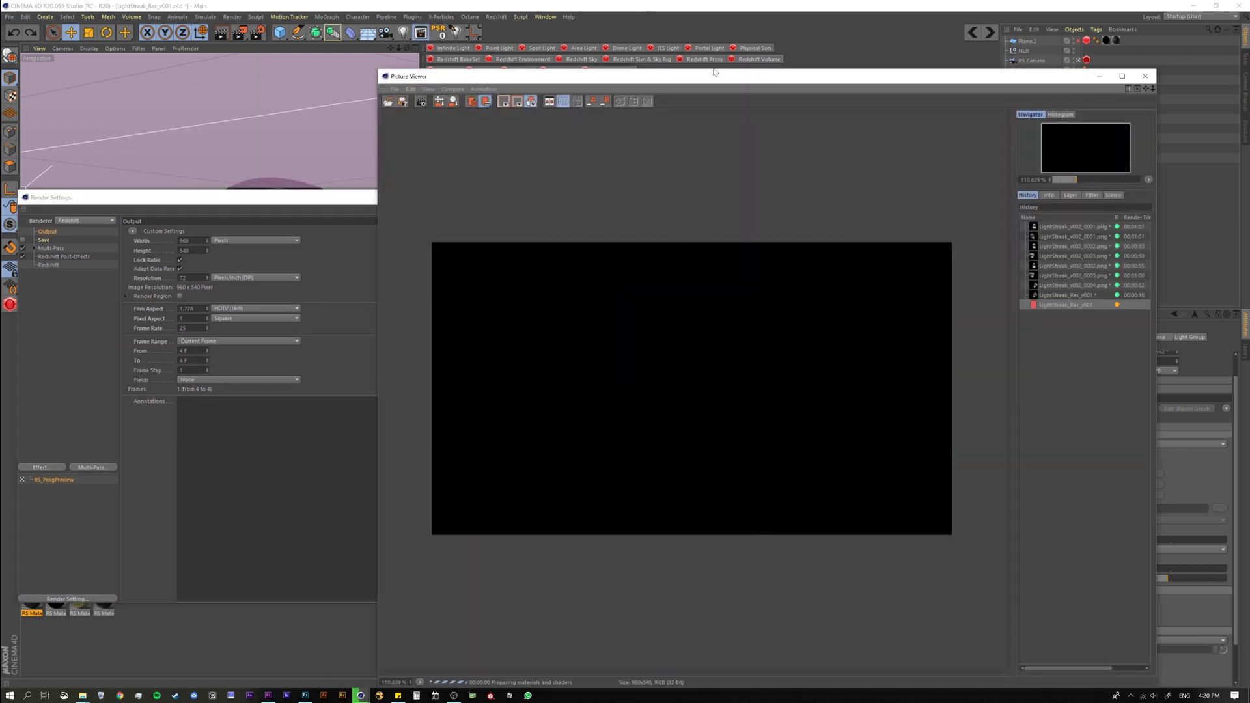
left_click_drag(712, 85, 598, 50)
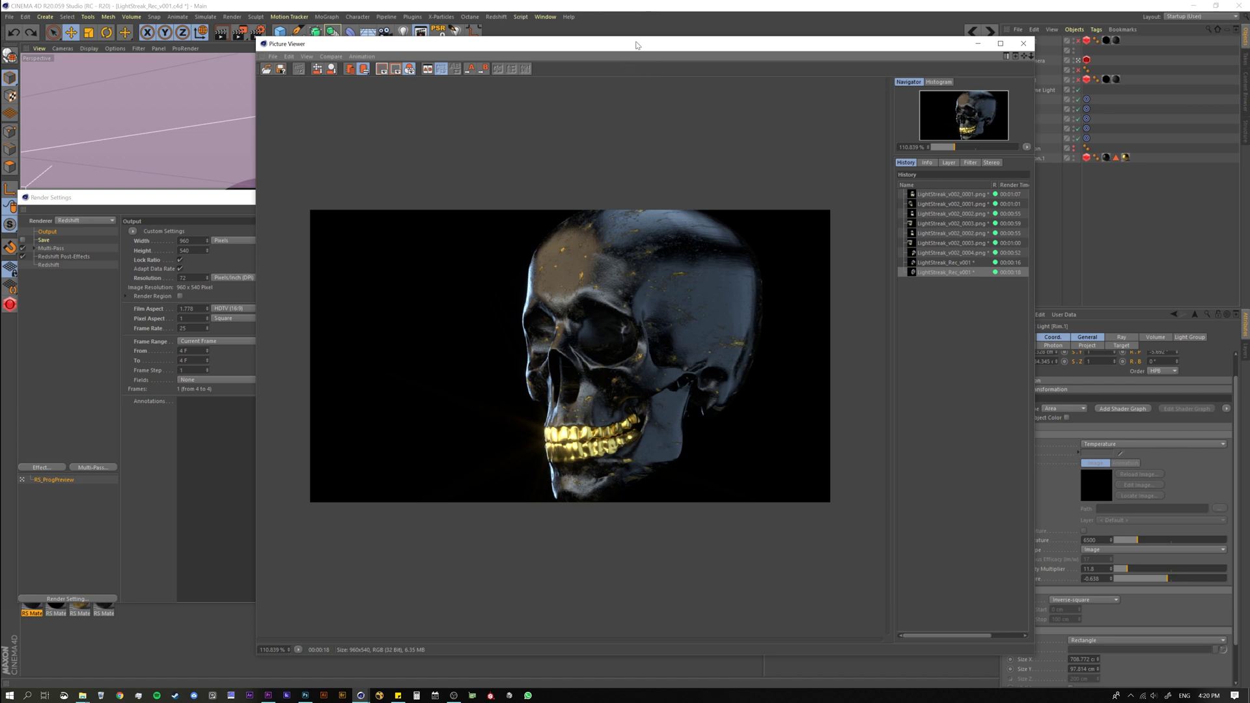
left_click_drag(636, 49, 673, 64)
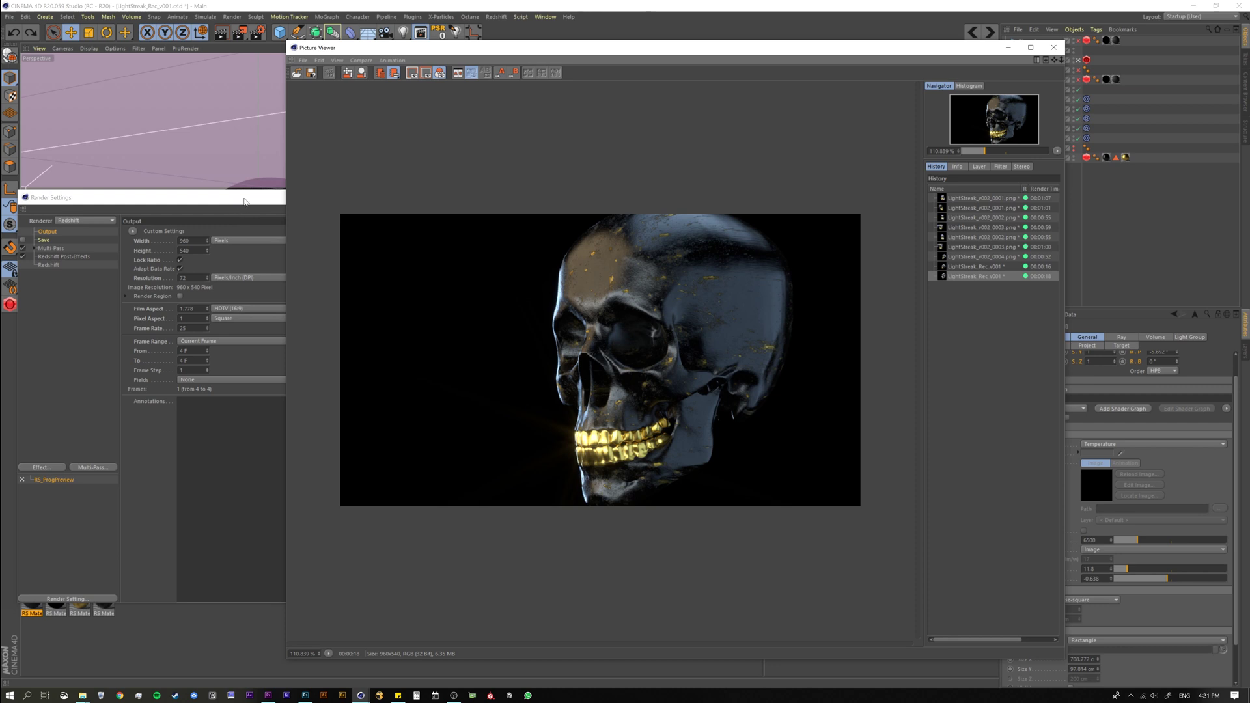
Close the Render Settings and Picture Viewer windows.
left_click_drag(247, 203, 235, 211)
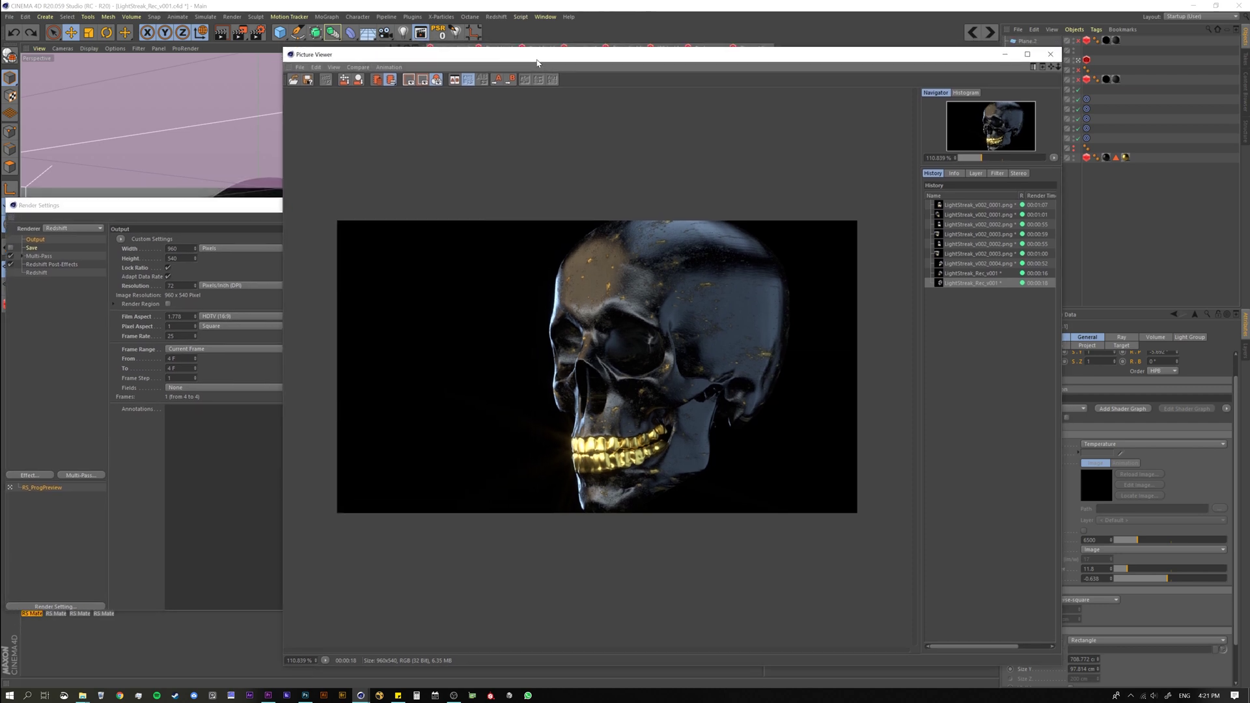
left_click(254, 207)
left_click(515, 205)
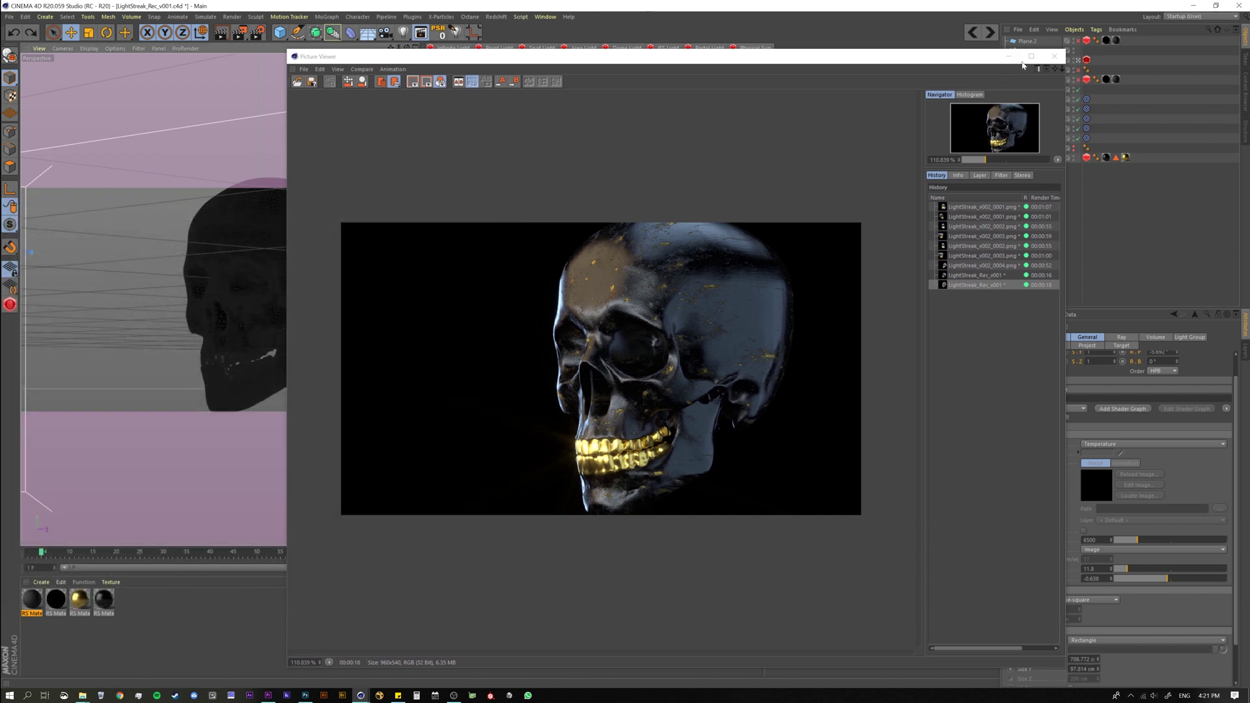
left_click(1054, 56)
Lower the streak threshold to about 3.879.
mouse_move(306, 293)
left_mouse_down("alt")
mouse_move(233, 310)
mouse_move(280, 301)
left_mouse_up("alt")
left_click_drag(914, 336, 907, 336)
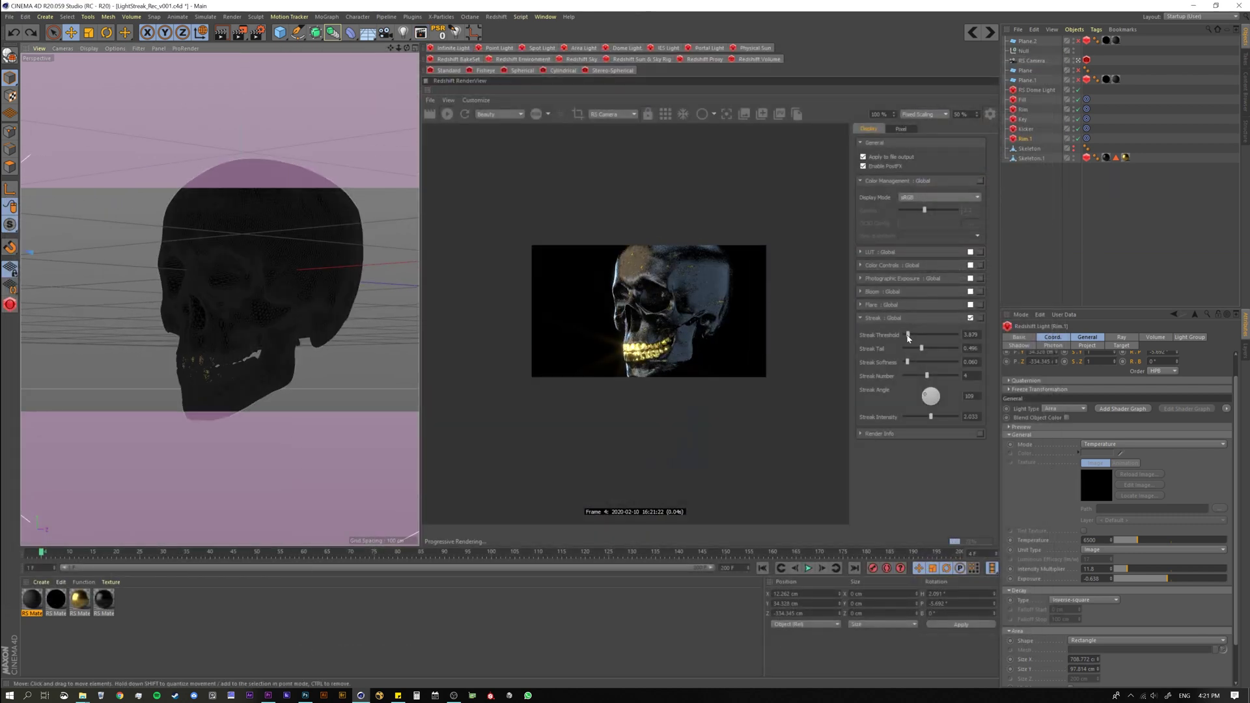